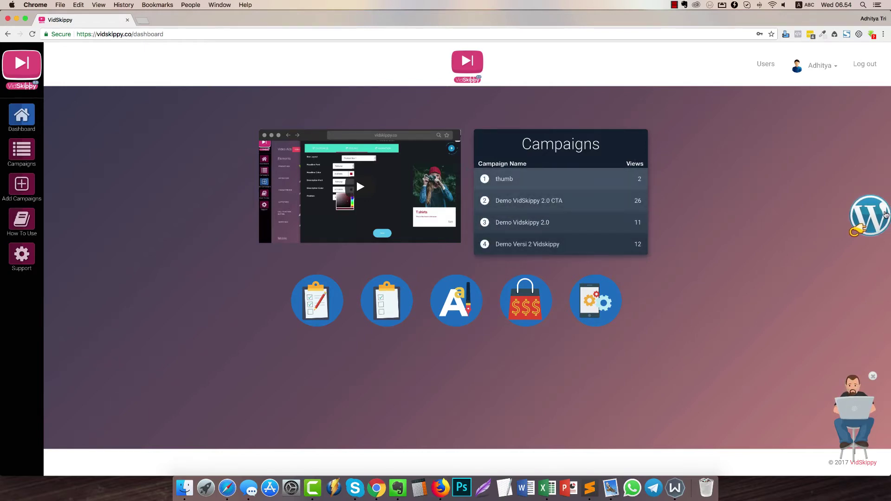
- View the WordPress plugin download pop-up on the dashboard and close it
{"action": "left_click", "coordinate": [873, 215]}
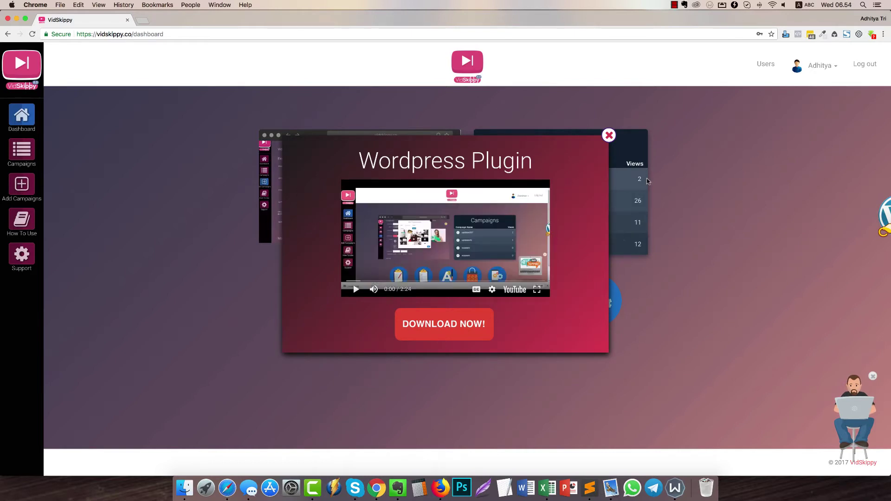
{"action": "left_click", "coordinate": [609, 135]}
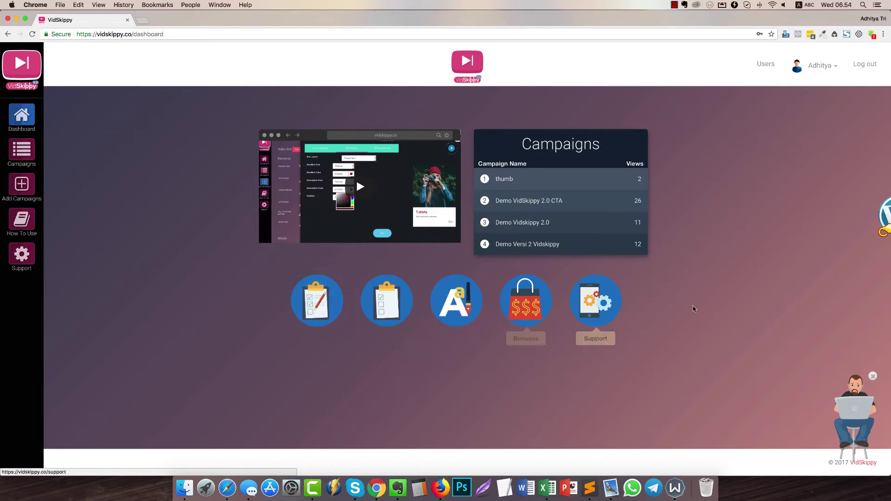
- Open the new campaign setup page and examine its video, player, element and mobile options
{"action": "left_click", "coordinate": [325, 303]}
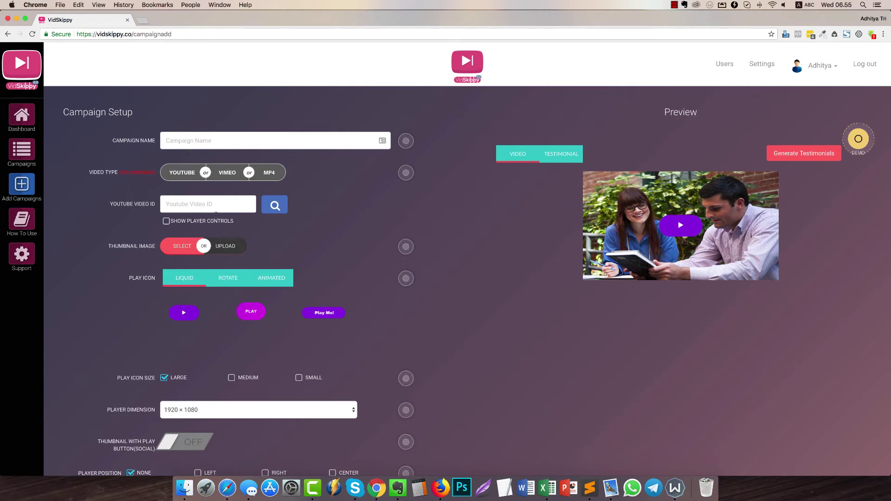
{"action": "left_click", "coordinate": [170, 207]}
{"action": "scroll", "coordinate": [145, 223], "scroll_direction": "down", "scroll_amount": 5}
{"action": "scroll", "coordinate": [146, 223], "scroll_direction": "down", "scroll_amount": 6}
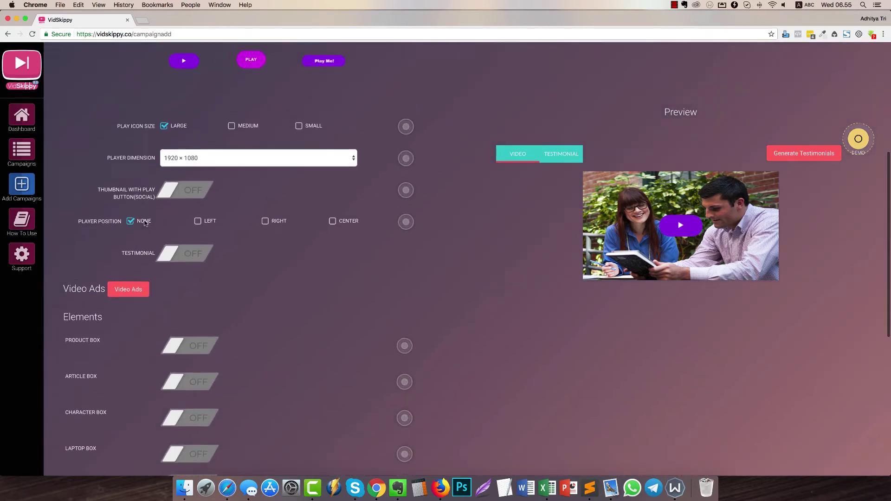
{"action": "scroll", "coordinate": [271, 259], "scroll_direction": "down", "scroll_amount": 3}
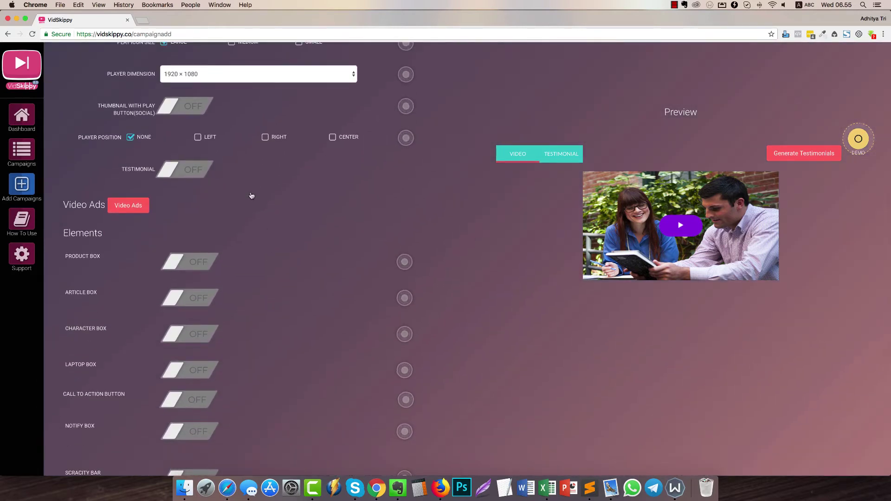
{"action": "scroll", "coordinate": [250, 195], "scroll_direction": "up", "scroll_amount": 14}
{"action": "scroll", "coordinate": [249, 204], "scroll_direction": "down", "scroll_amount": 4}
{"action": "scroll", "coordinate": [251, 260], "scroll_direction": "down", "scroll_amount": 5}
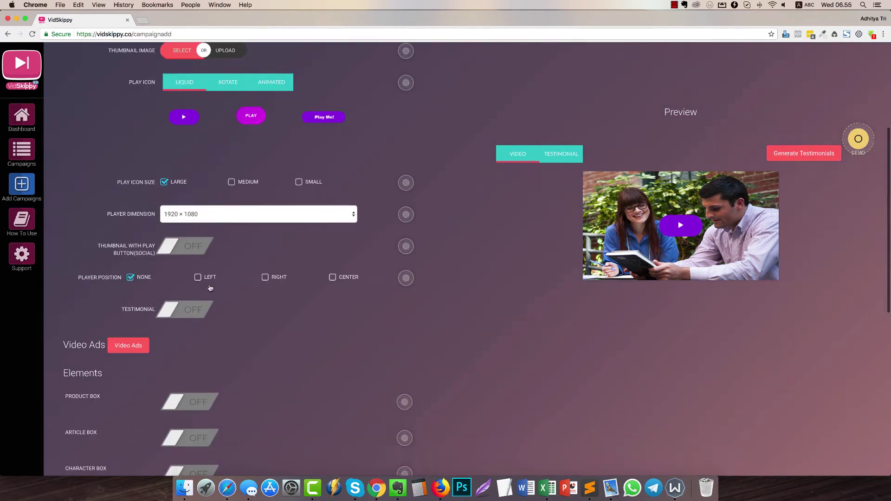
{"action": "scroll", "coordinate": [269, 256], "scroll_direction": "up", "scroll_amount": 4}
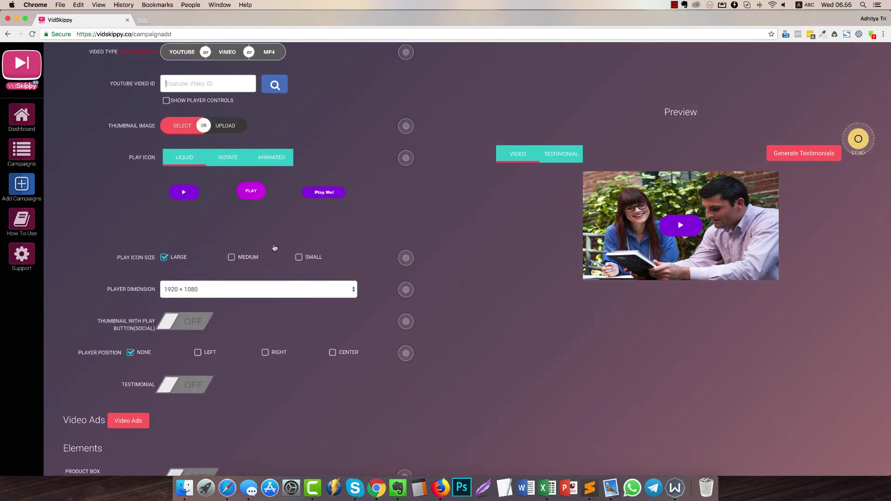
{"action": "scroll", "coordinate": [269, 255], "scroll_direction": "down", "scroll_amount": 3}
{"action": "scroll", "coordinate": [249, 280], "scroll_direction": "down", "scroll_amount": 3}
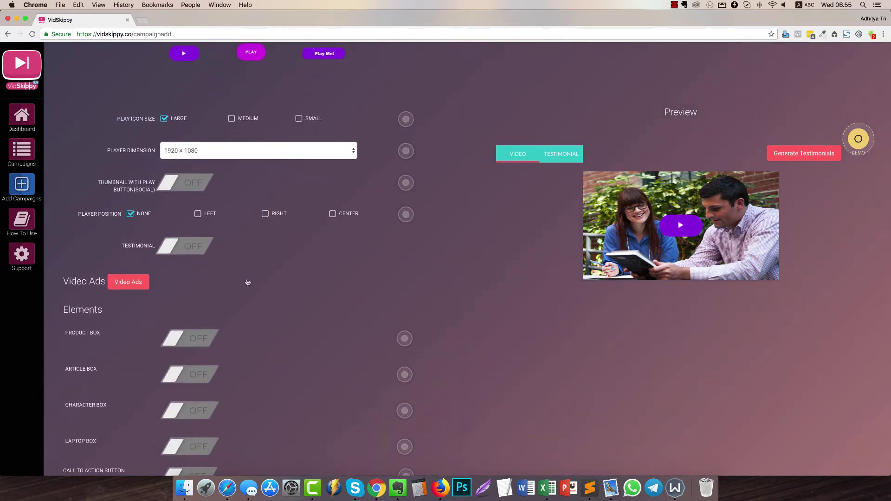
{"action": "scroll", "coordinate": [248, 282], "scroll_direction": "down", "scroll_amount": 6}
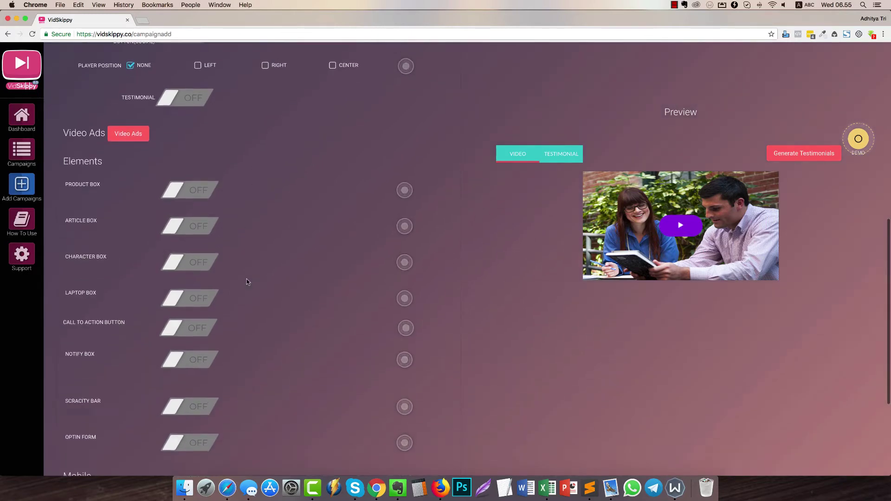
{"action": "scroll", "coordinate": [247, 280], "scroll_direction": "down", "scroll_amount": 1}
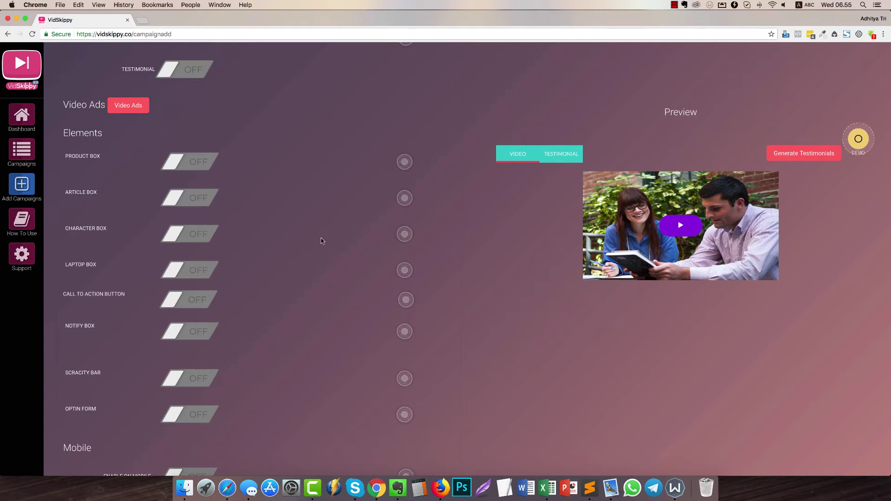
{"action": "scroll", "coordinate": [320, 244], "scroll_direction": "down", "scroll_amount": 5}
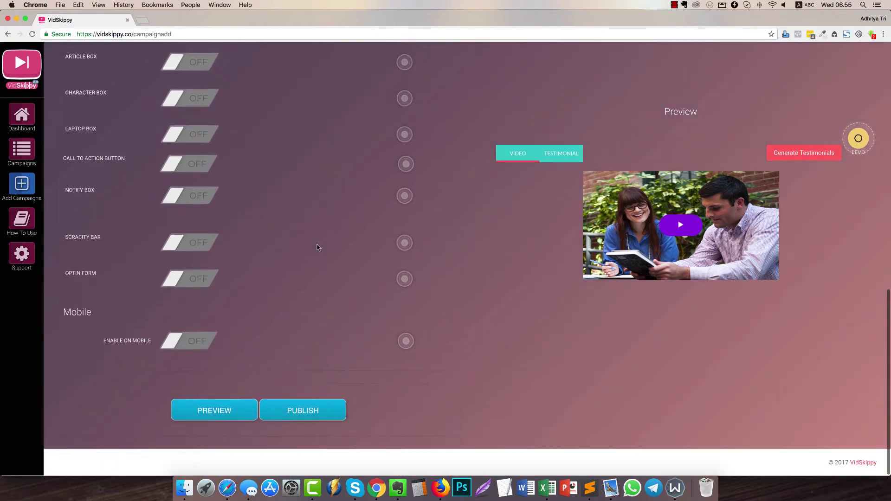
{"action": "scroll", "coordinate": [200, 223], "scroll_direction": "up", "scroll_amount": 7}
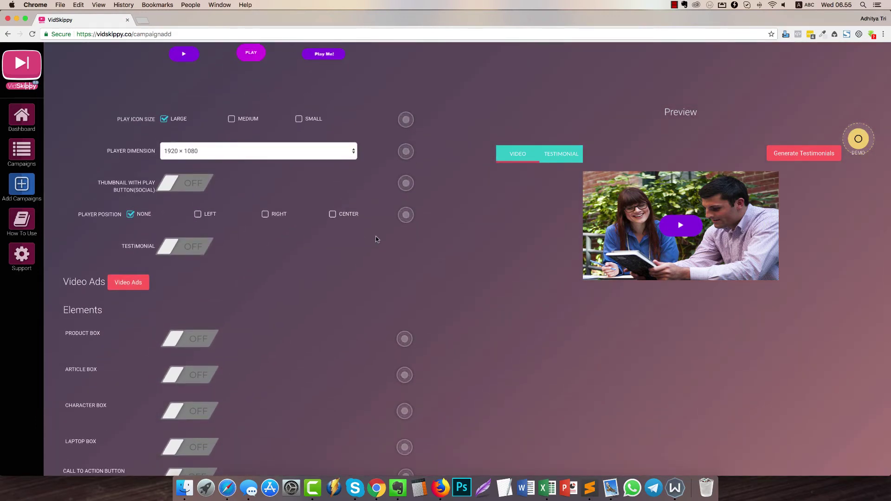
- Switch the campaign preview to testimonials and view the comment form and sample testimonial
{"action": "scroll", "coordinate": [376, 241], "scroll_direction": "up", "scroll_amount": 2}
{"action": "left_click", "coordinate": [563, 154]}
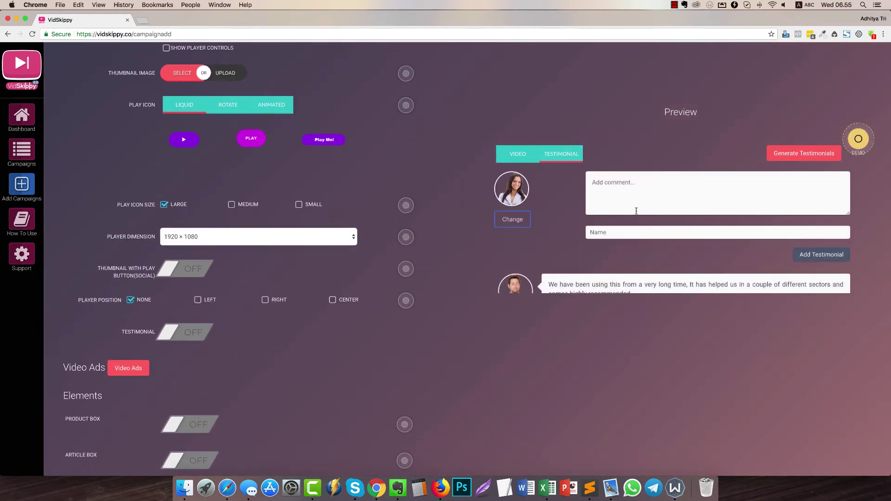
{"action": "scroll", "coordinate": [622, 223], "scroll_direction": "down", "scroll_amount": 3}
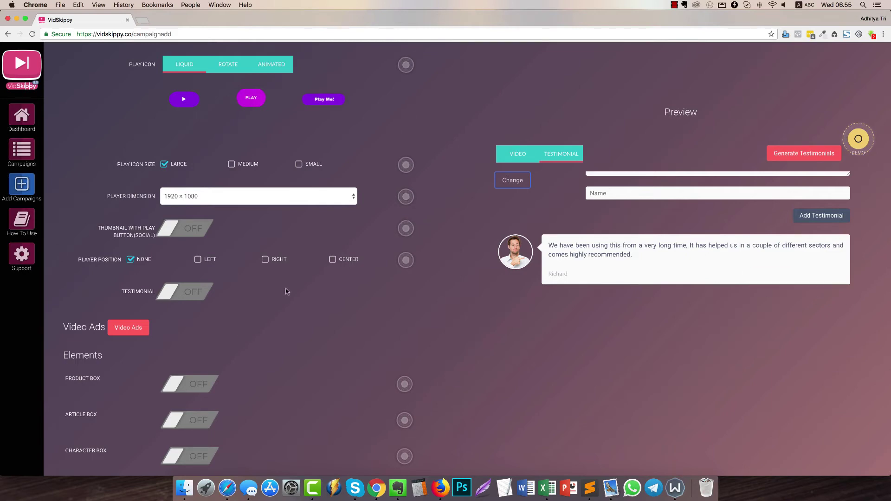
- Turn on the scarcity bar and the optin form for the new campaign
{"action": "scroll", "coordinate": [243, 325], "scroll_direction": "down", "scroll_amount": 8}
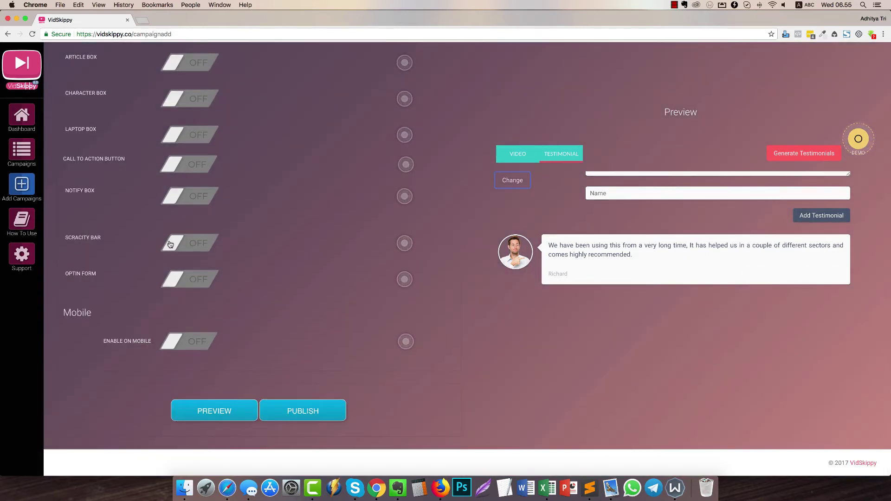
{"action": "left_click", "coordinate": [171, 242]}
{"action": "left_click", "coordinate": [180, 287]}
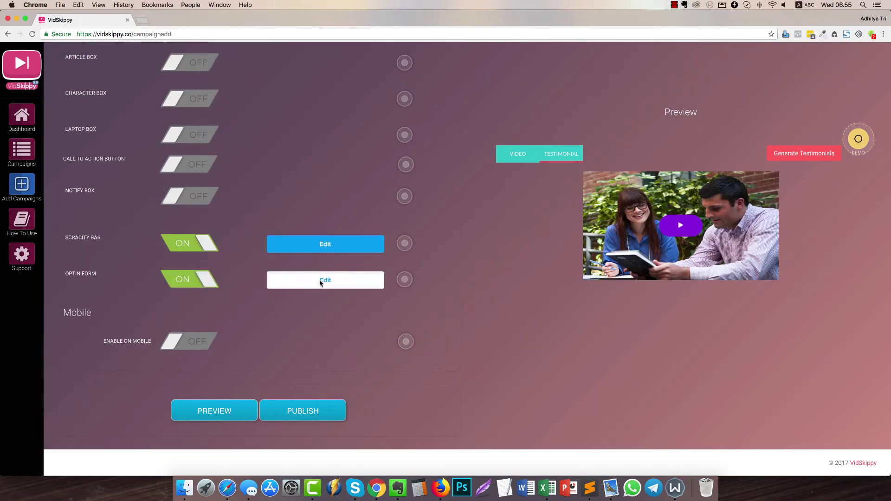
{"action": "scroll", "coordinate": [257, 239], "scroll_direction": "up", "scroll_amount": 4}
{"action": "scroll", "coordinate": [256, 239], "scroll_direction": "up", "scroll_amount": 8}
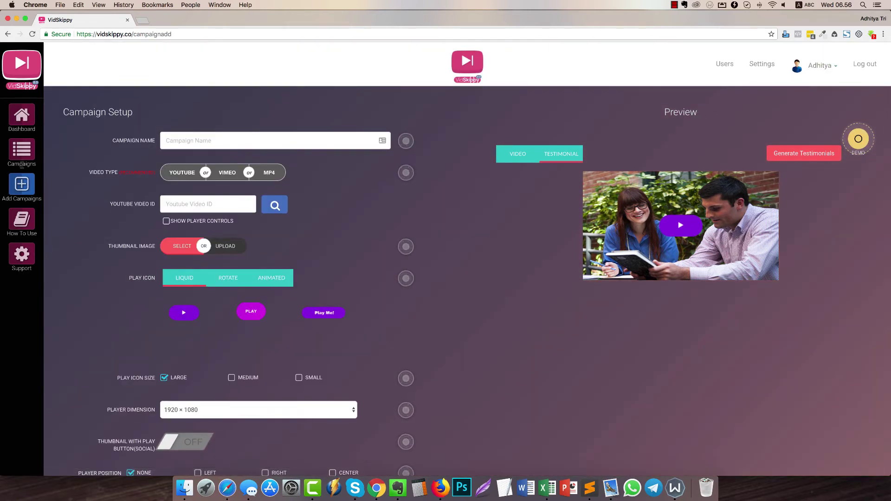
- Return to the dashboard, open the campaign list and look through the existing campaigns
{"action": "left_click", "coordinate": [21, 116]}
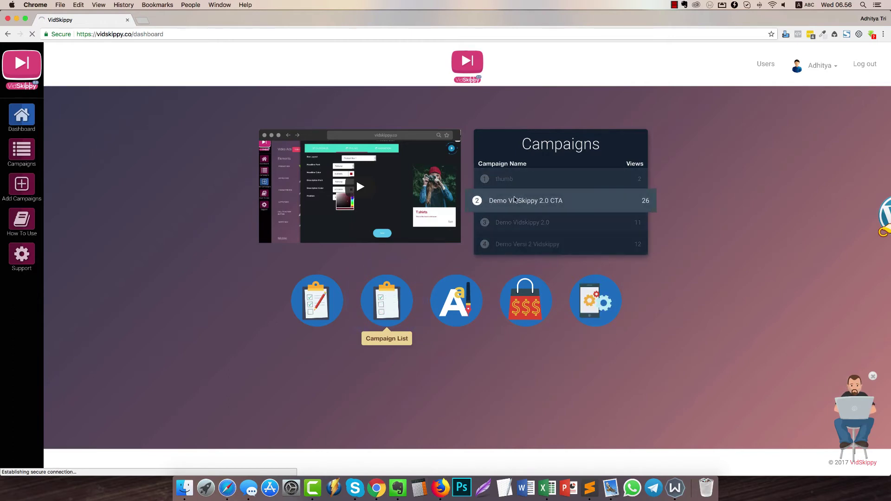
{"action": "left_click", "coordinate": [395, 299]}
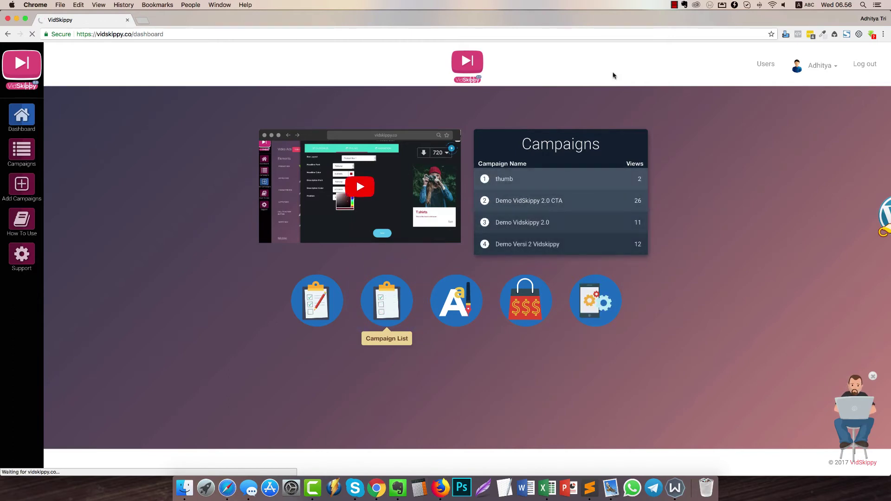
{"action": "left_click", "coordinate": [674, 5]}
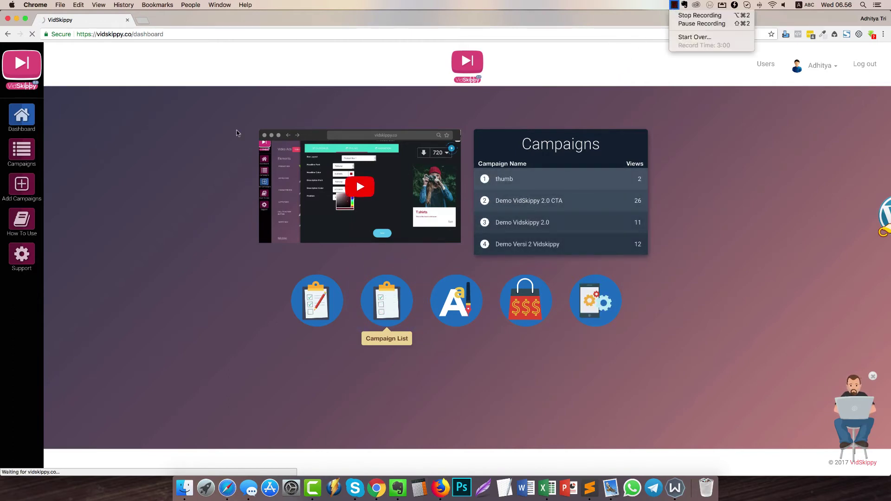
{"action": "left_click", "coordinate": [170, 120]}
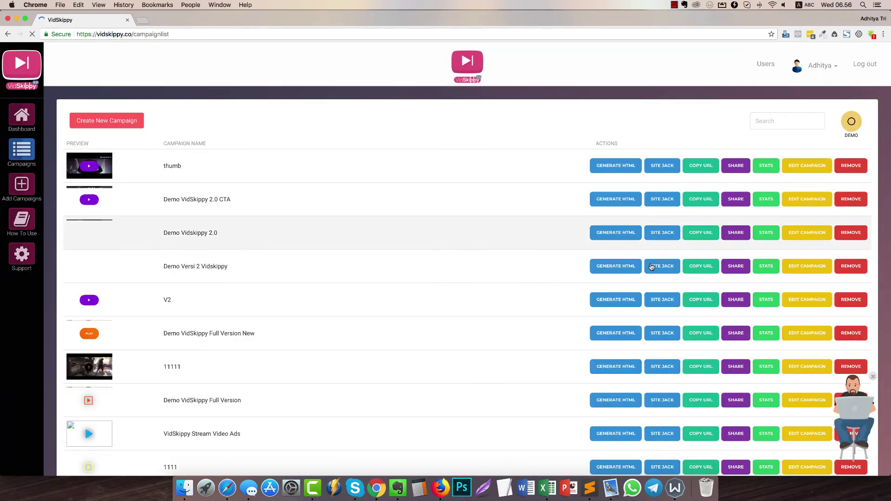
{"action": "scroll", "coordinate": [237, 204], "scroll_direction": "down", "scroll_amount": 10}
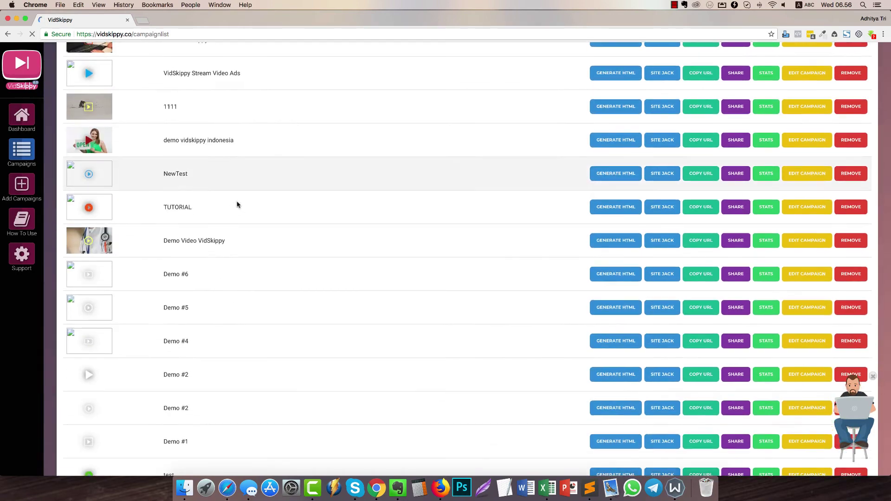
{"action": "scroll", "coordinate": [237, 204], "scroll_direction": "up", "scroll_amount": 10}
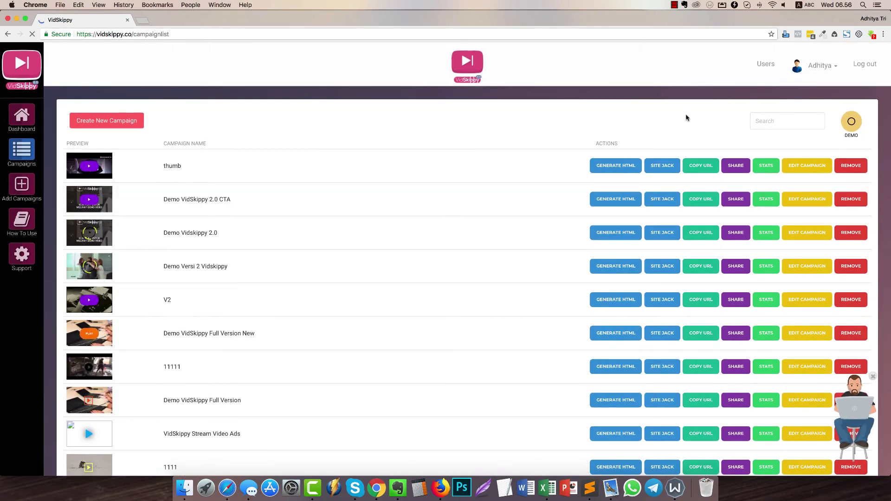
- Try the Generate HTML, Copy URL, Share, Stats and Edit Campaign actions of the "thumb" campaign
{"action": "left_click", "coordinate": [617, 171]}
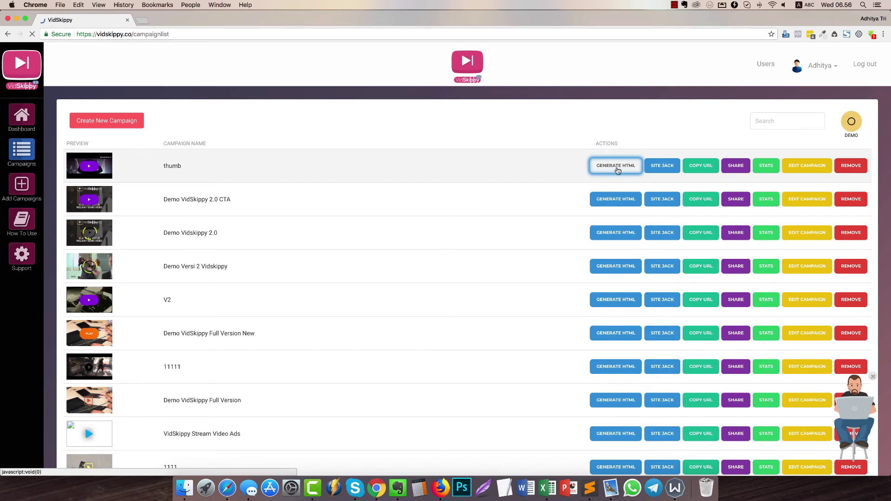
{"action": "left_click", "coordinate": [703, 167]}
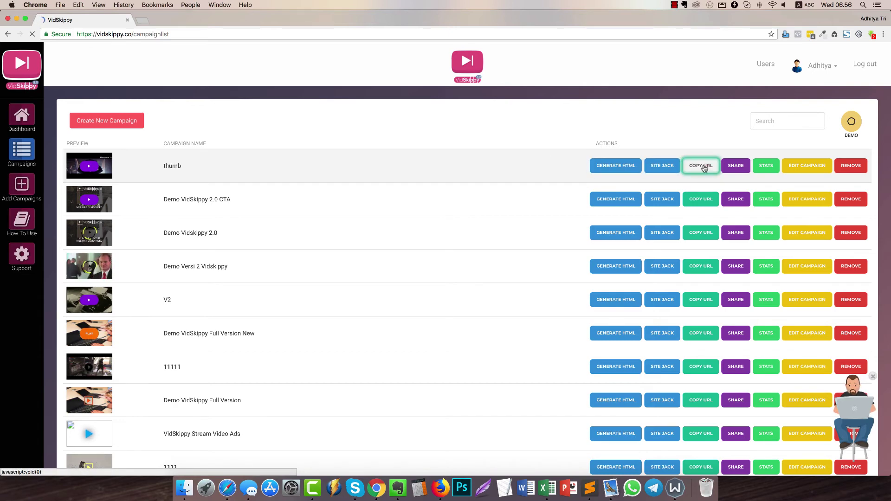
{"action": "left_click", "coordinate": [740, 170]}
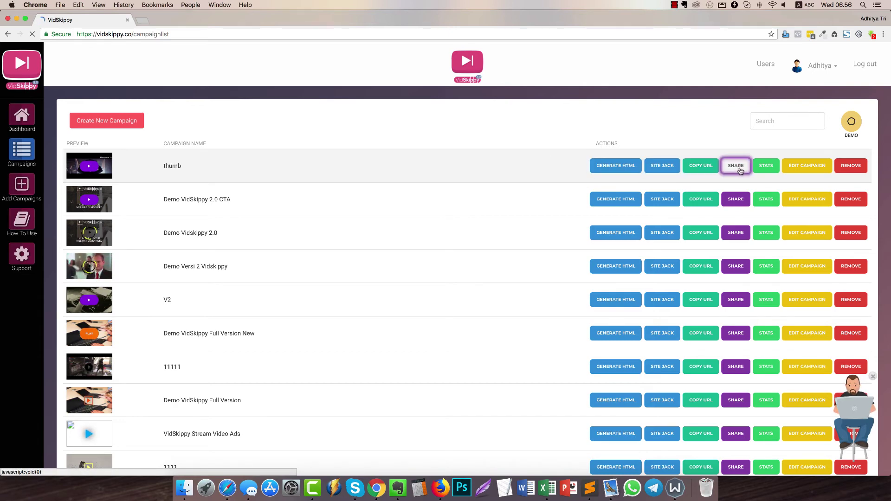
{"action": "left_click", "coordinate": [766, 169]}
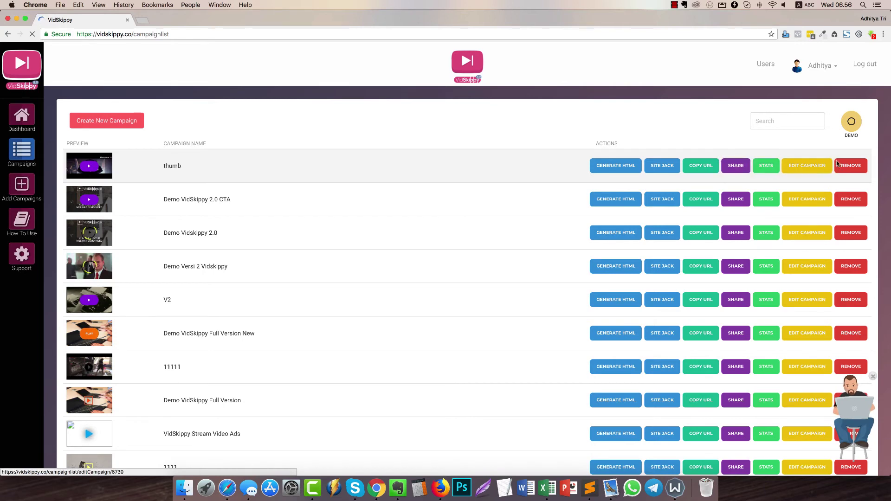
{"action": "left_click", "coordinate": [811, 169]}
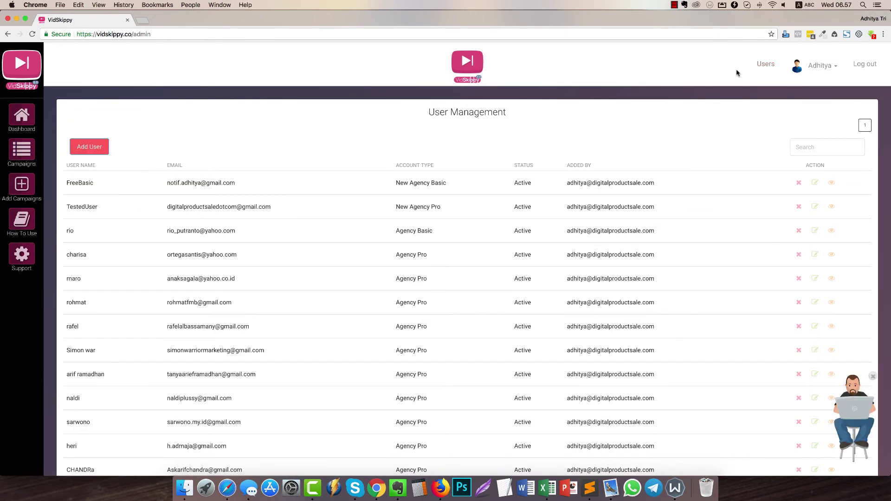
- Open the form for adding a user, check its role choices and close it without adding anyone
{"action": "left_click", "coordinate": [100, 152]}
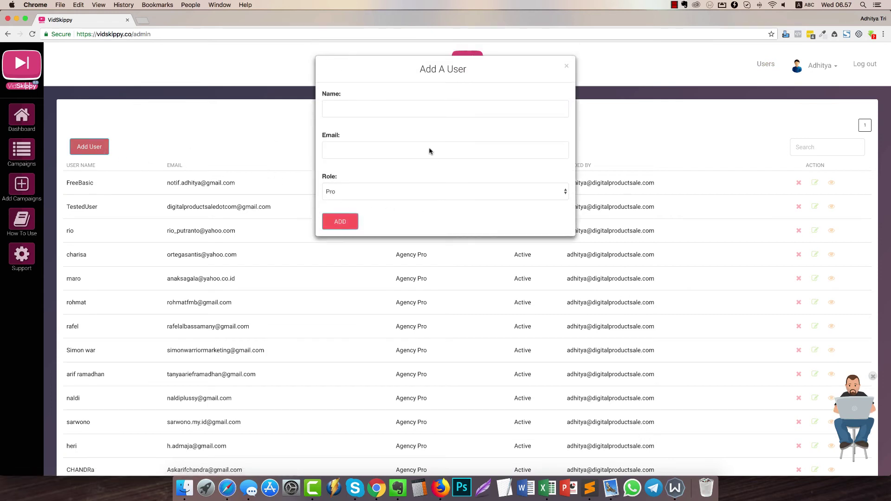
{"action": "left_click", "coordinate": [353, 191]}
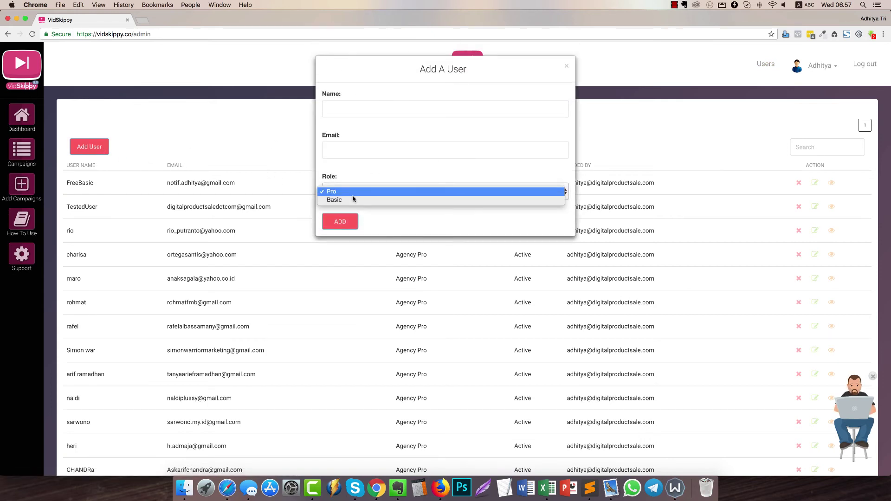
{"action": "left_click", "coordinate": [417, 253]}
{"action": "left_click", "coordinate": [405, 260]}
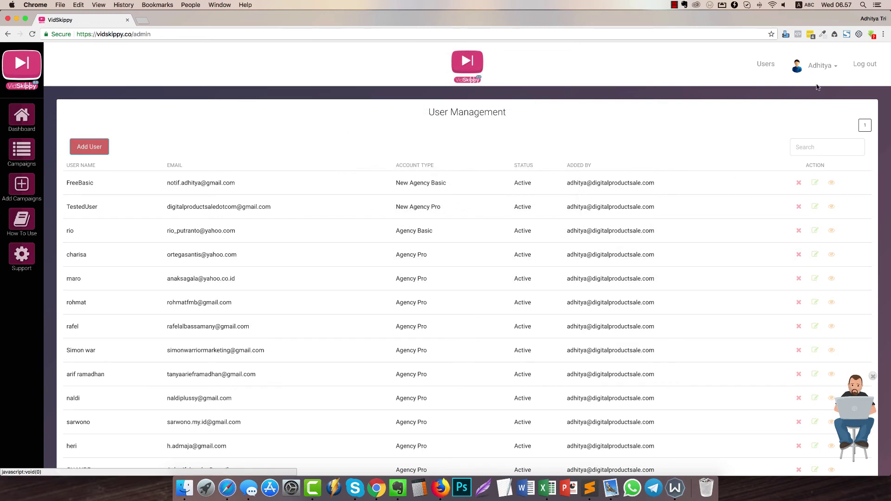
- Open the account's profile page and view its avatar, e-mail and password fields
{"action": "left_click", "coordinate": [818, 66]}
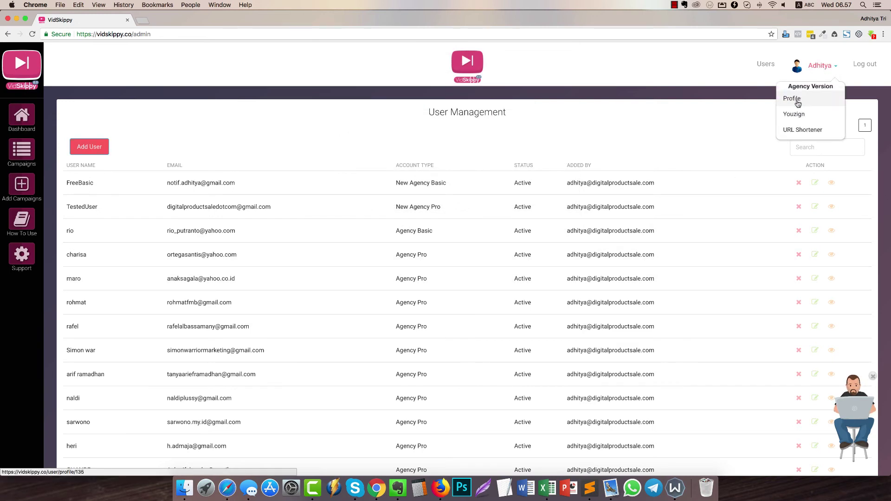
{"action": "left_click", "coordinate": [793, 99]}
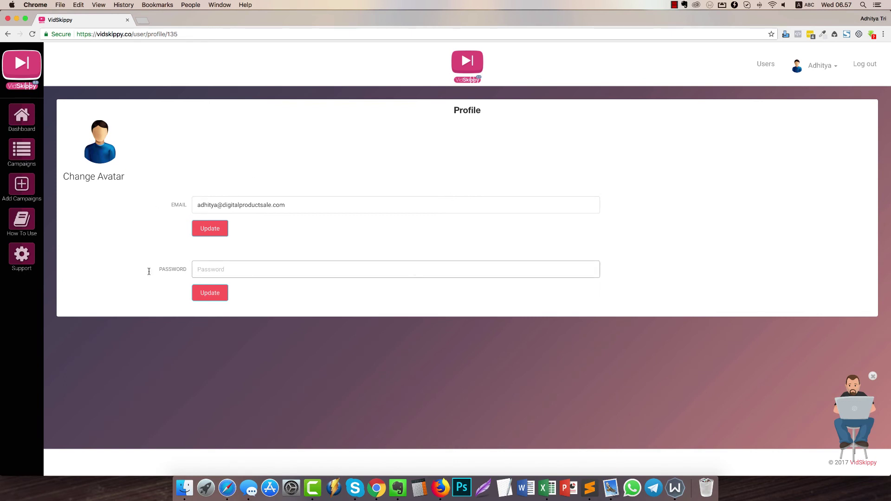
{"action": "left_click", "coordinate": [833, 66]}
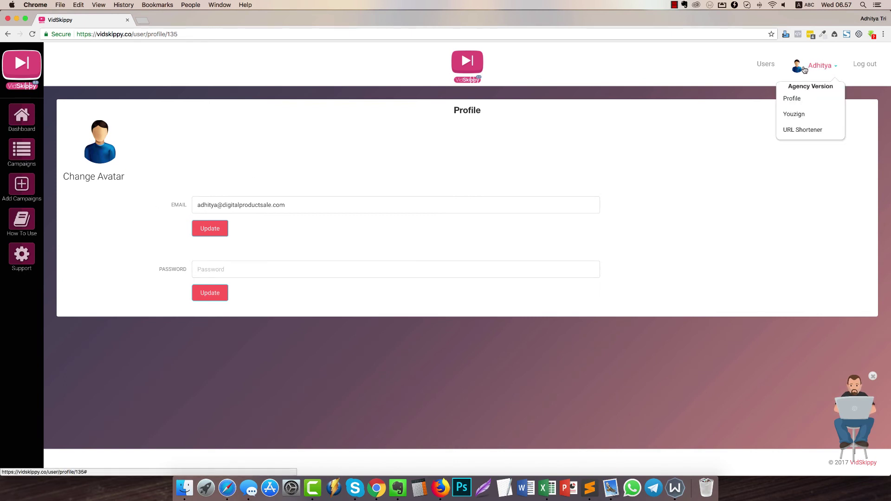
{"action": "left_click", "coordinate": [215, 273]}
- Open the YouZign credentials page and inspect its key and token fields
{"action": "left_click", "coordinate": [824, 66]}
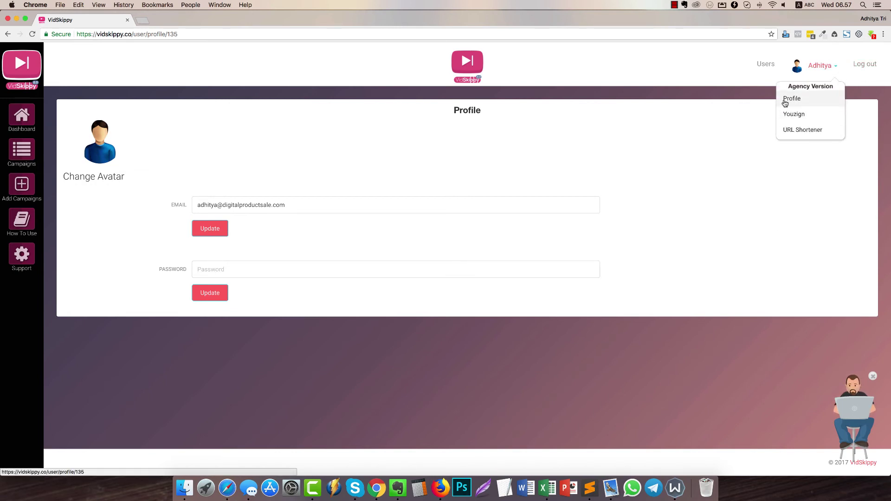
{"action": "left_click", "coordinate": [788, 116]}
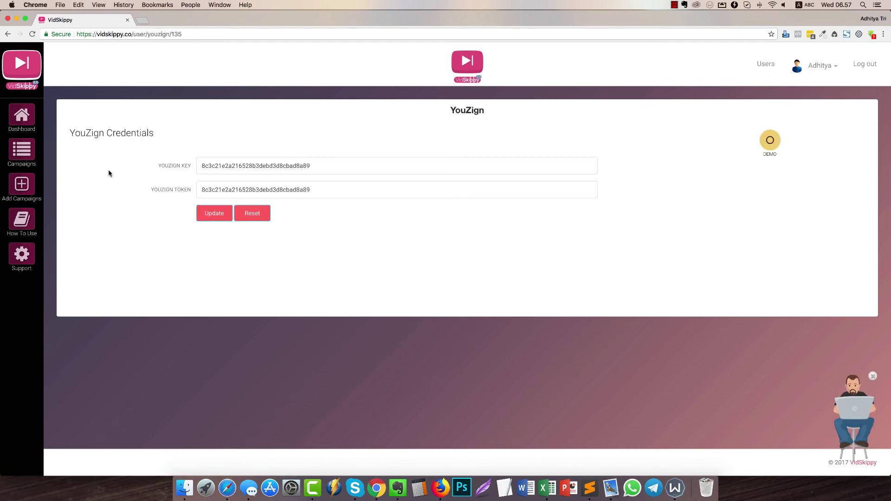
{"action": "left_click_drag", "start_coordinate": [202, 169], "coordinate": [176, 192]}
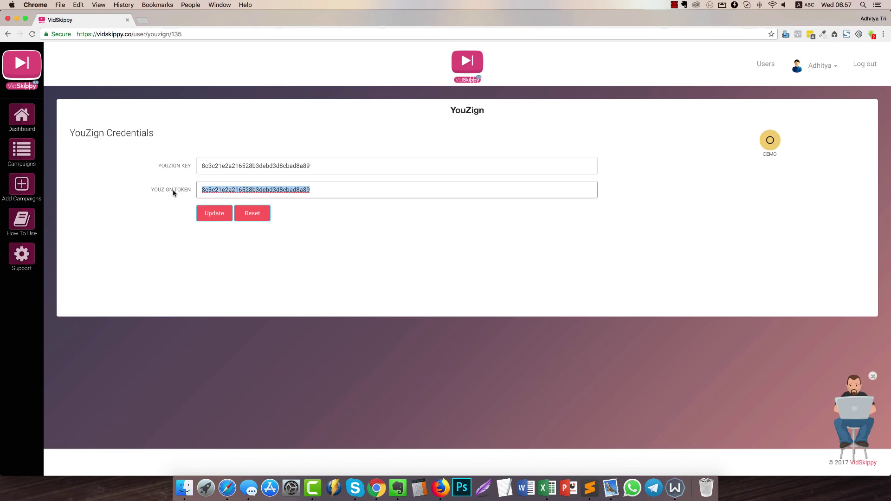
- Open the URL shortener settings, inspect the Google and Bitly credential fields, and return to the dashboard
{"action": "left_click", "coordinate": [819, 65]}
{"action": "left_click", "coordinate": [789, 134]}
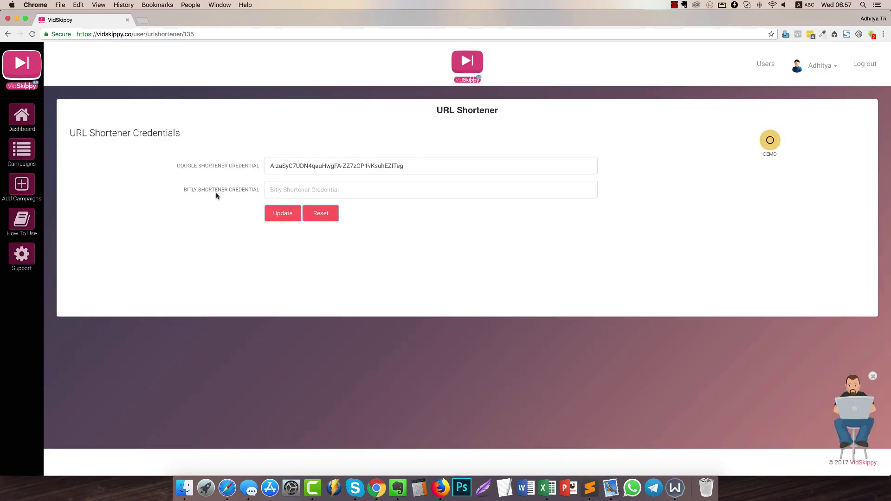
{"action": "left_click_drag", "start_coordinate": [436, 166], "coordinate": [252, 169]}
{"action": "left_click", "coordinate": [347, 191]}
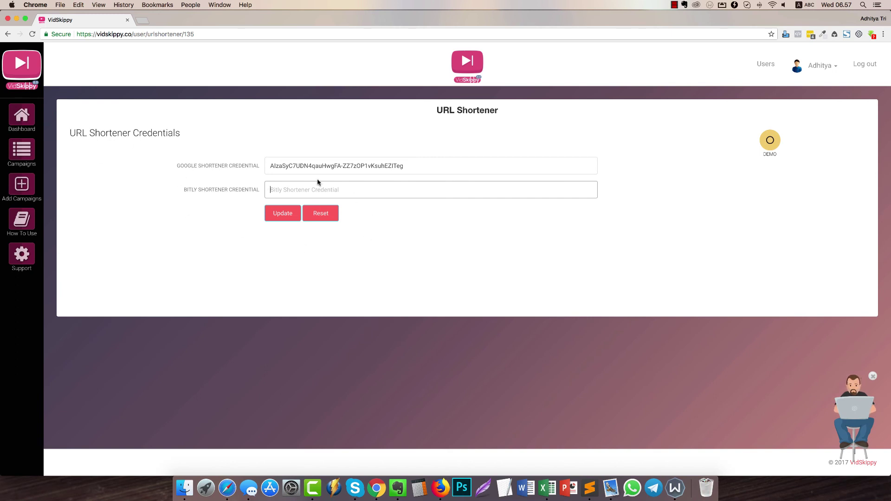
{"action": "left_click", "coordinate": [23, 124]}
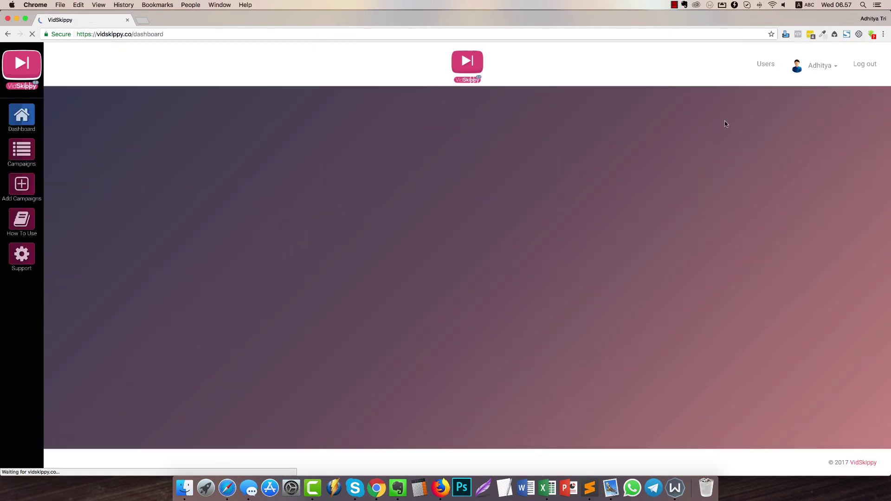